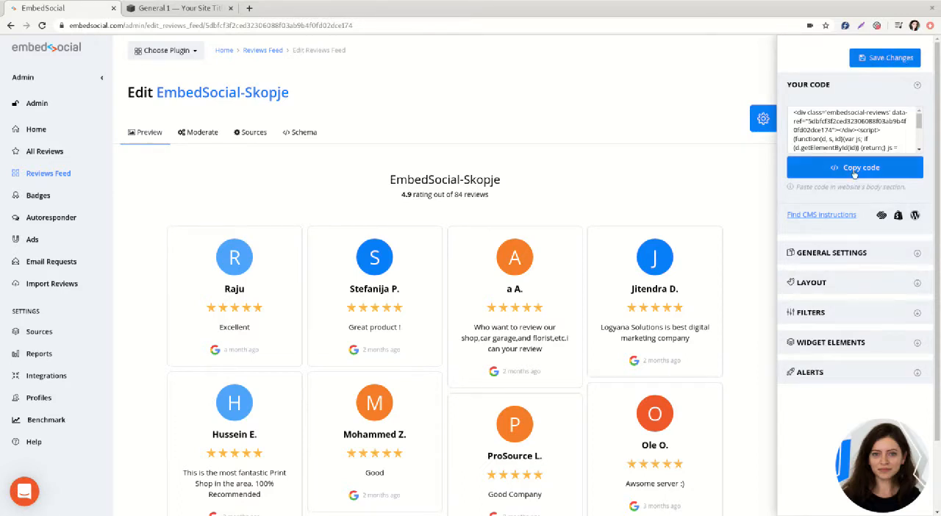
Step: Copy the EmbedSocial-Skopje reviews feed's embed code, switch to the Squarespace site and open its Projects page for editing
{"action": "left_click", "coordinate": [853, 169]}
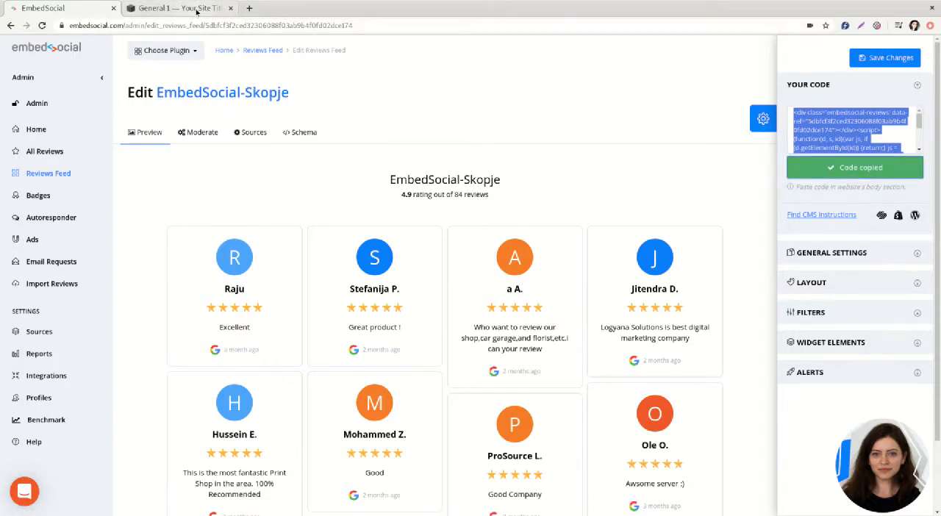
{"action": "left_click", "coordinate": [180, 9]}
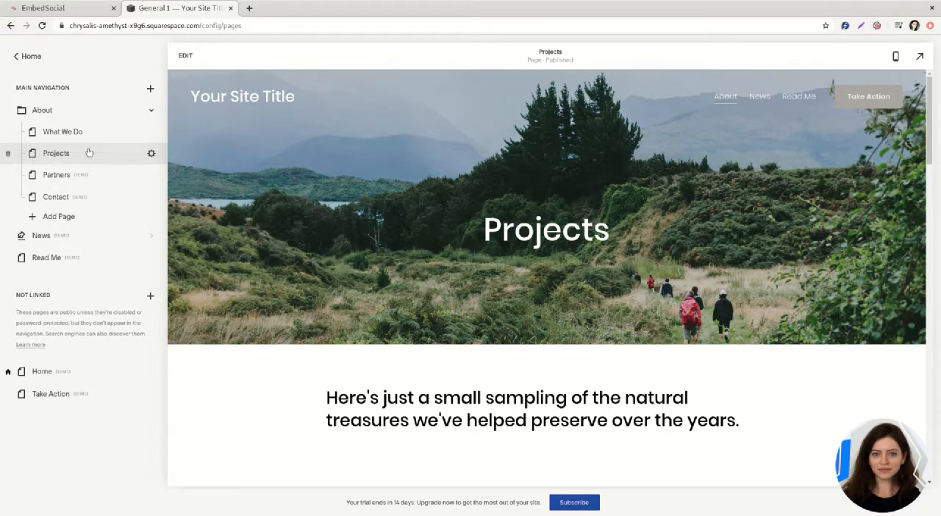
{"action": "left_click", "coordinate": [184, 57]}
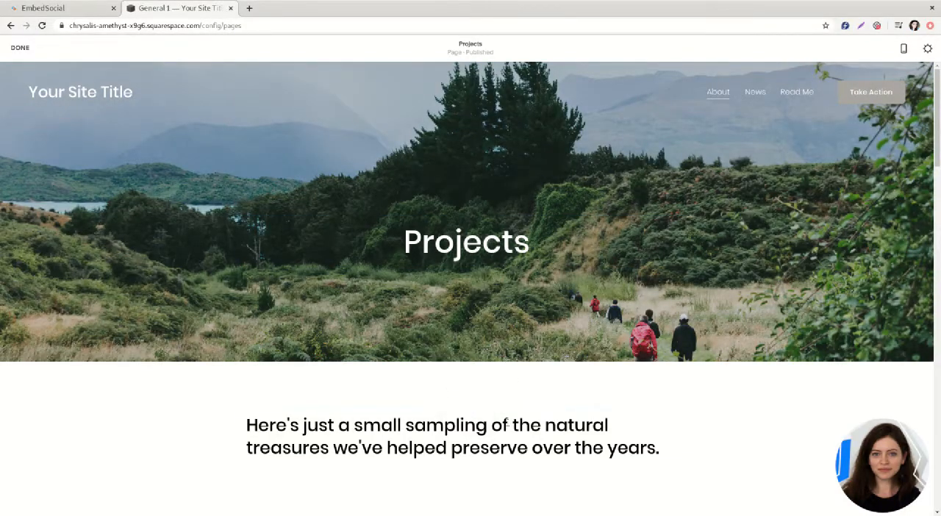
Step: Insert an Embed block directly below the "Here's just a small sampling" heading on the Projects page
{"action": "scroll", "coordinate": [470, 423], "scroll_direction": "down", "scroll_amount": 2}
{"action": "scroll", "coordinate": [497, 424], "scroll_direction": "down", "scroll_amount": 1}
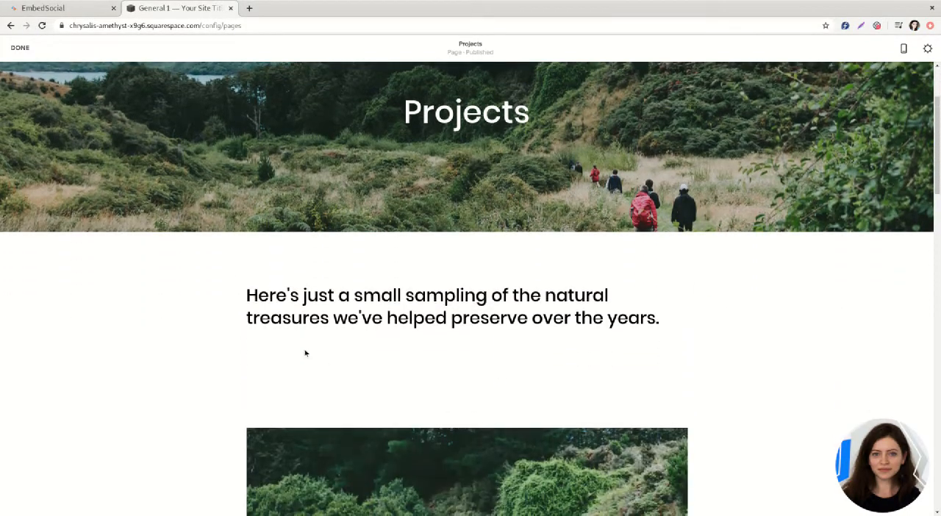
{"action": "mouse_move", "coordinate": [238, 337]}
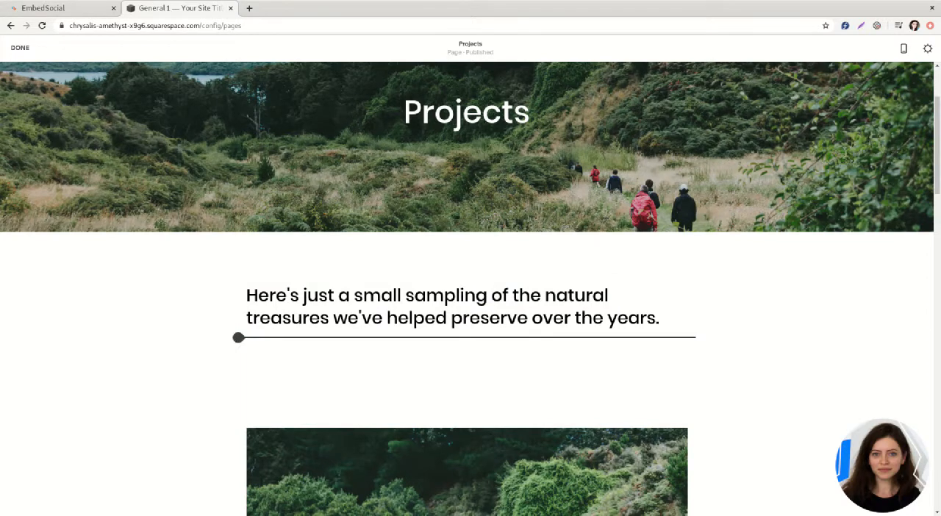
{"action": "left_click", "coordinate": [239, 338]}
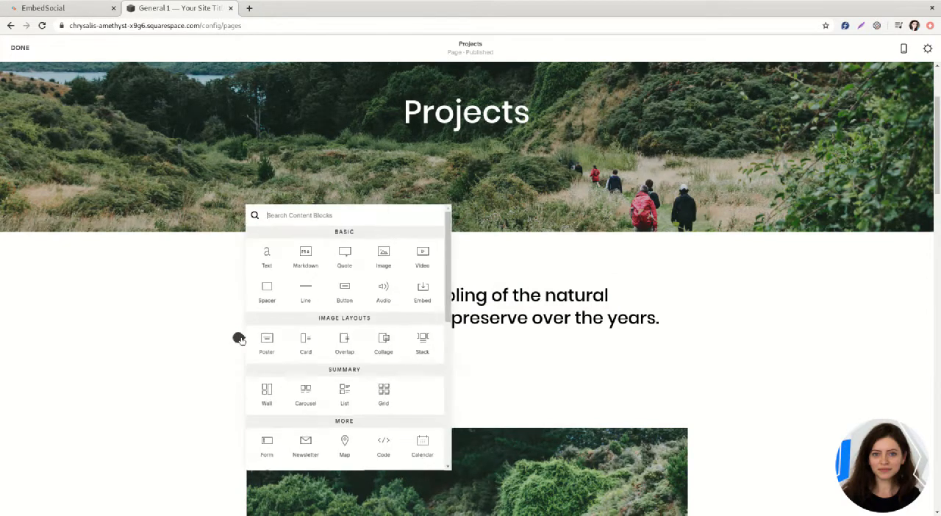
{"action": "left_click", "coordinate": [423, 293]}
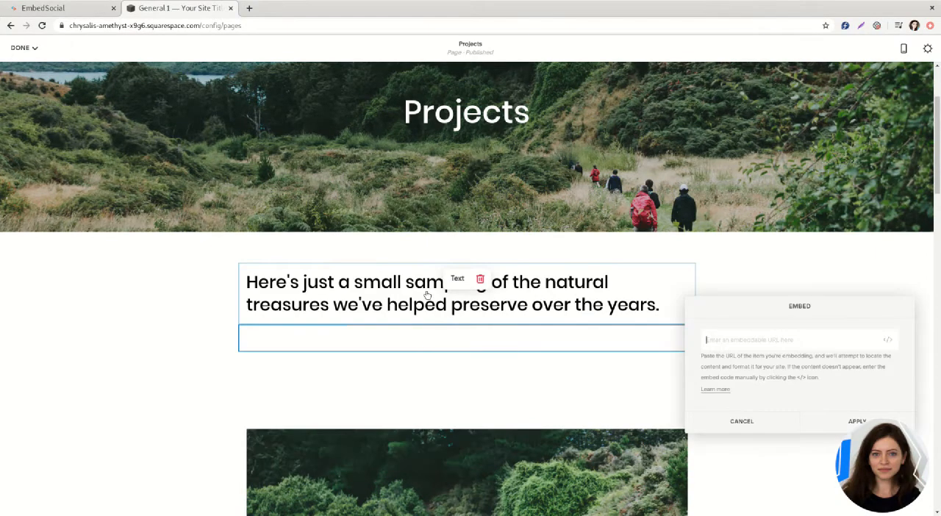
Step: Paste the copied reviews code as custom embed data in the Projects page's Embed block and apply it
{"action": "left_click_drag", "start_coordinate": [840, 315], "coordinate": [468, 149]}
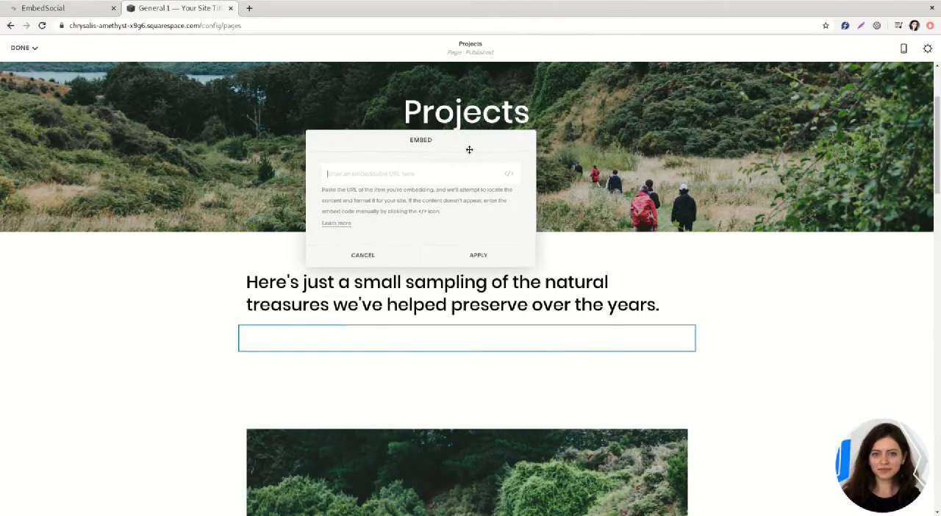
{"action": "left_click", "coordinate": [509, 174]}
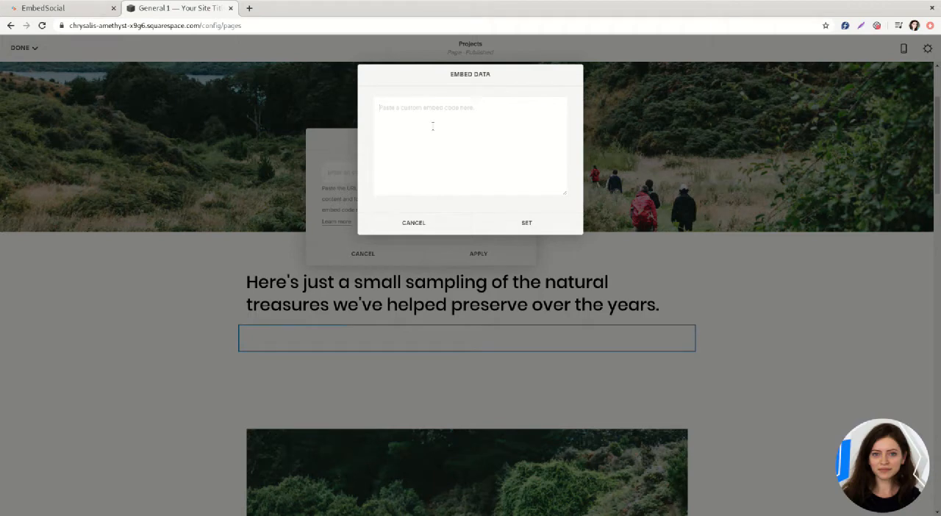
{"action": "key", "text": "ctrl+v"}
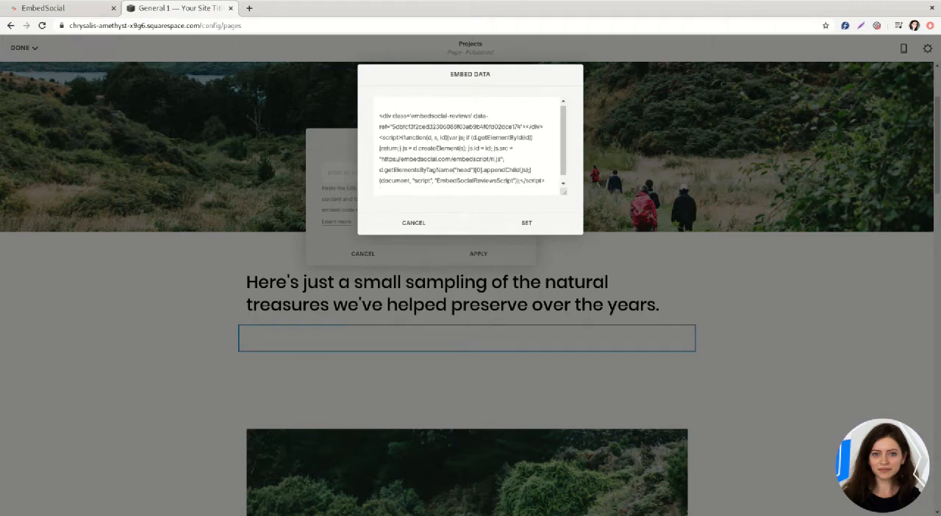
{"action": "left_click", "coordinate": [509, 224]}
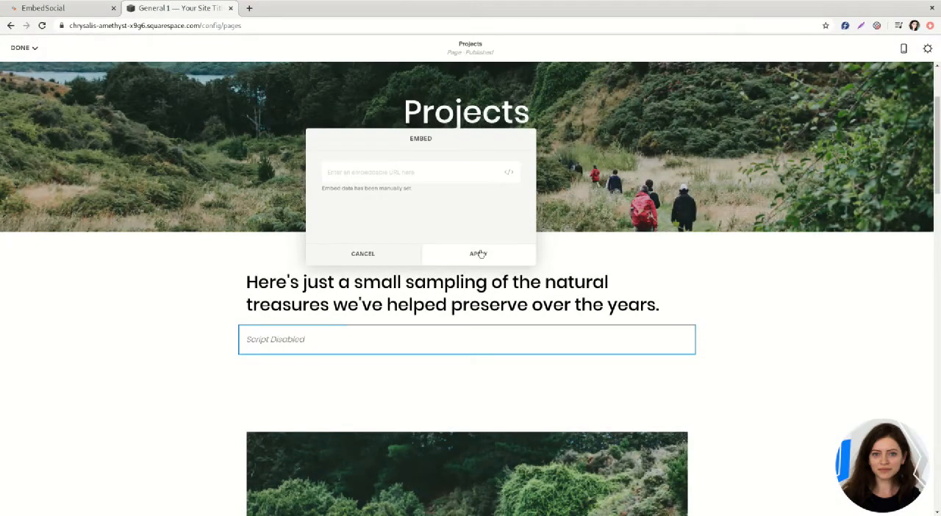
{"action": "left_click", "coordinate": [478, 254]}
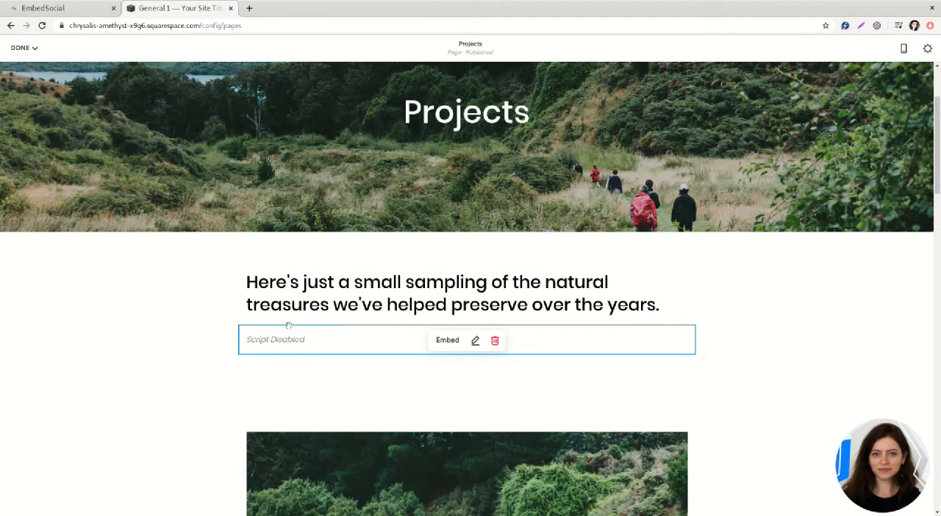
Step: Save the Projects page and review the embedded reviews widget in the page preview
{"action": "mouse_move", "coordinate": [25, 49]}
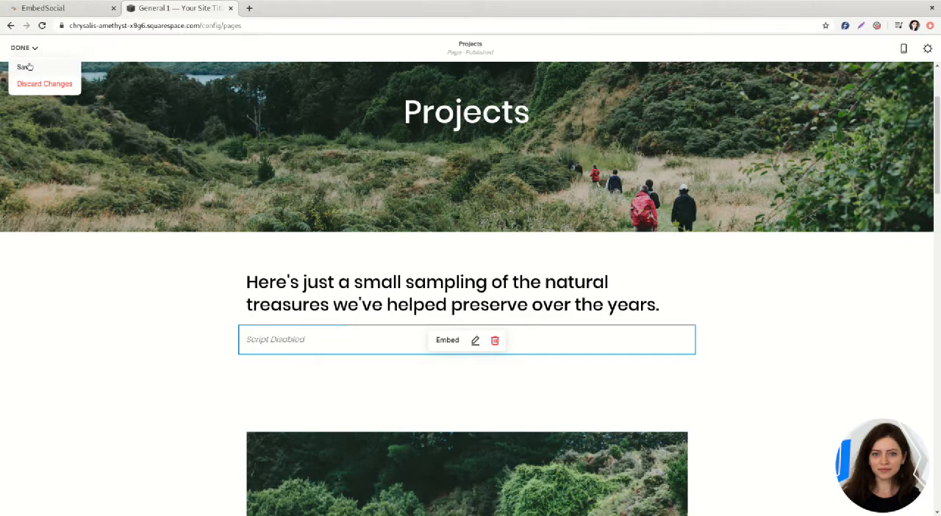
{"action": "left_click", "coordinate": [26, 68]}
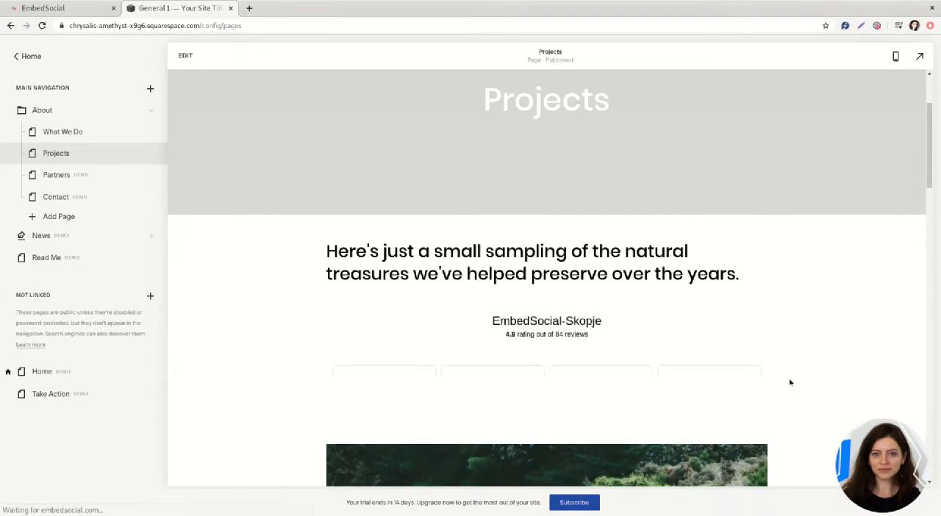
{"action": "scroll", "coordinate": [789, 381], "scroll_direction": "down", "scroll_amount": 1}
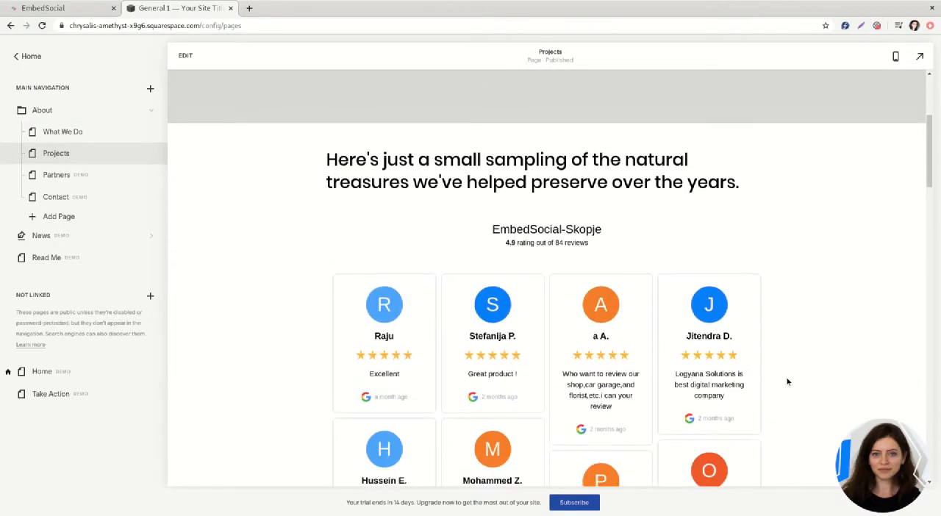
{"action": "scroll", "coordinate": [786, 382], "scroll_direction": "down", "scroll_amount": 3}
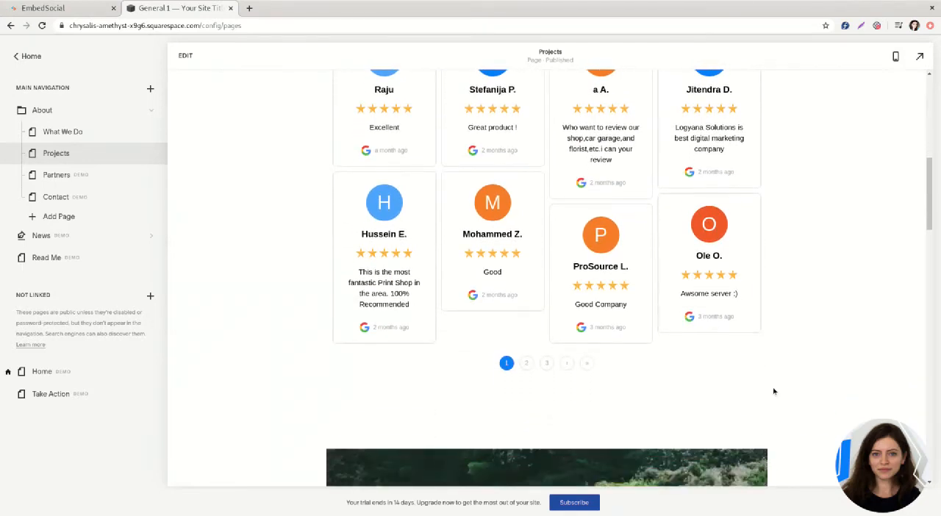
{"action": "scroll", "coordinate": [768, 391], "scroll_direction": "down", "scroll_amount": 1}
{"action": "scroll", "coordinate": [763, 393], "scroll_direction": "up", "scroll_amount": 4}
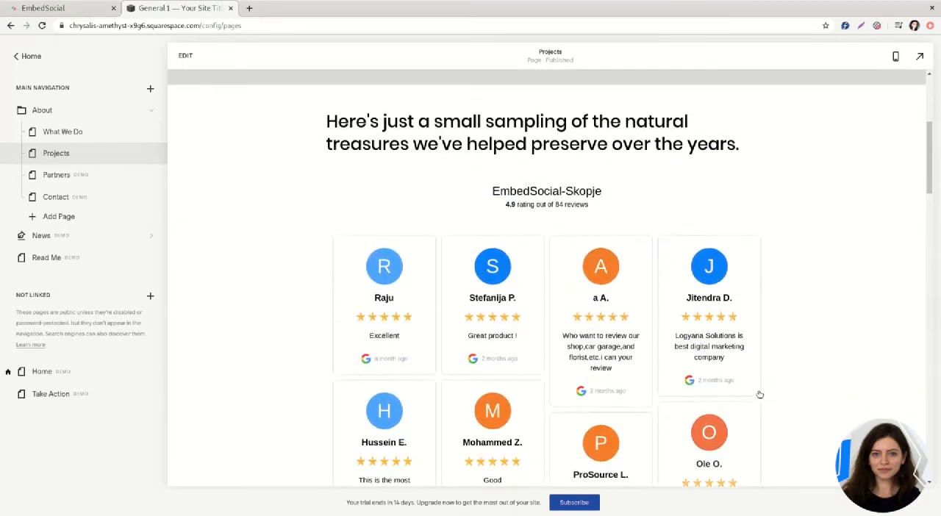
{"action": "scroll", "coordinate": [759, 394], "scroll_direction": "up", "scroll_amount": 4}
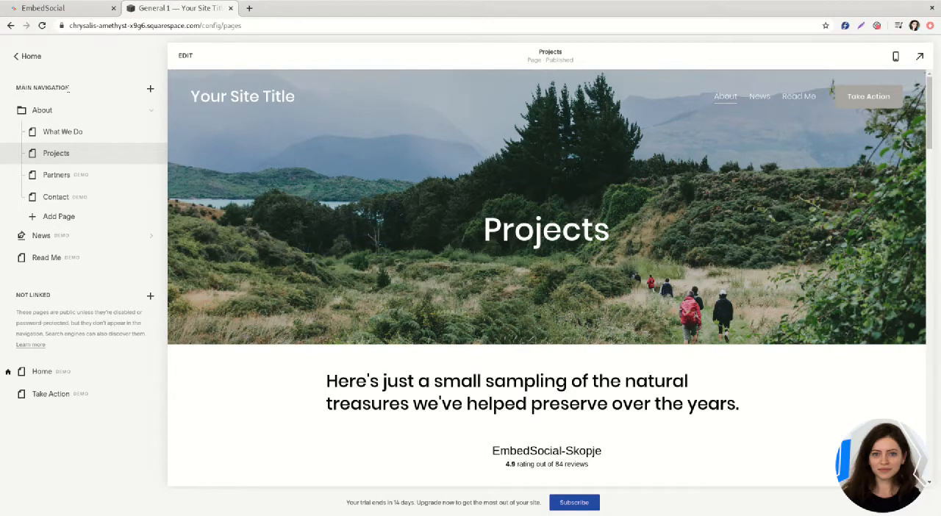
Step: Add a blank page named "Testimonials Page" to the main navigation
{"action": "left_click", "coordinate": [150, 88]}
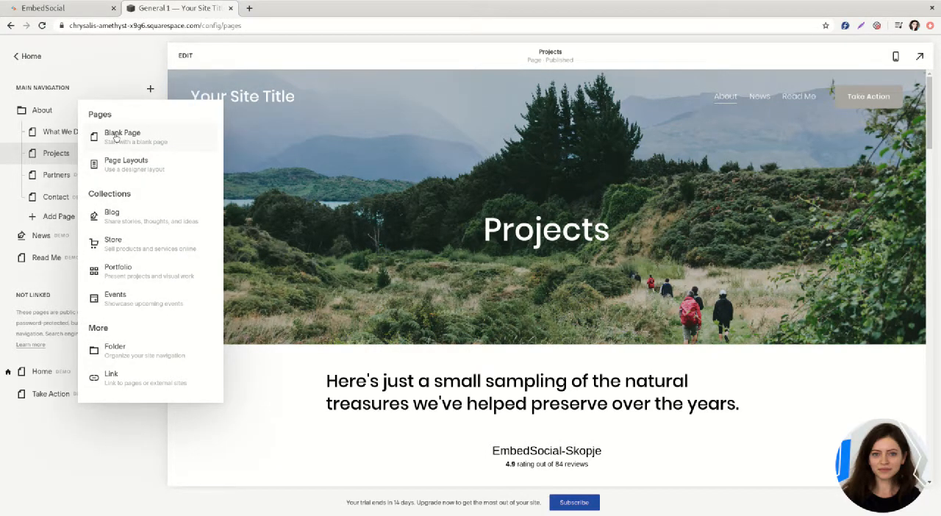
{"action": "left_click", "coordinate": [115, 137]}
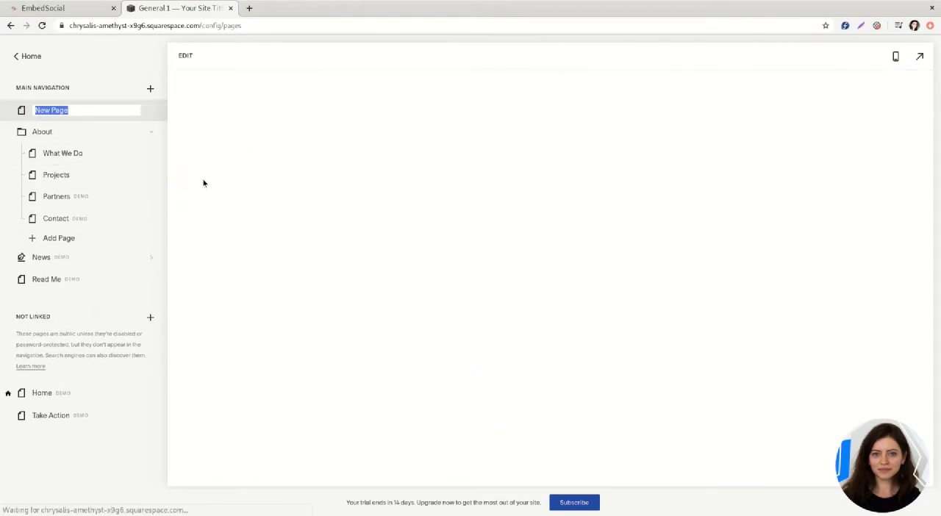
{"action": "type", "text": "Testi"}
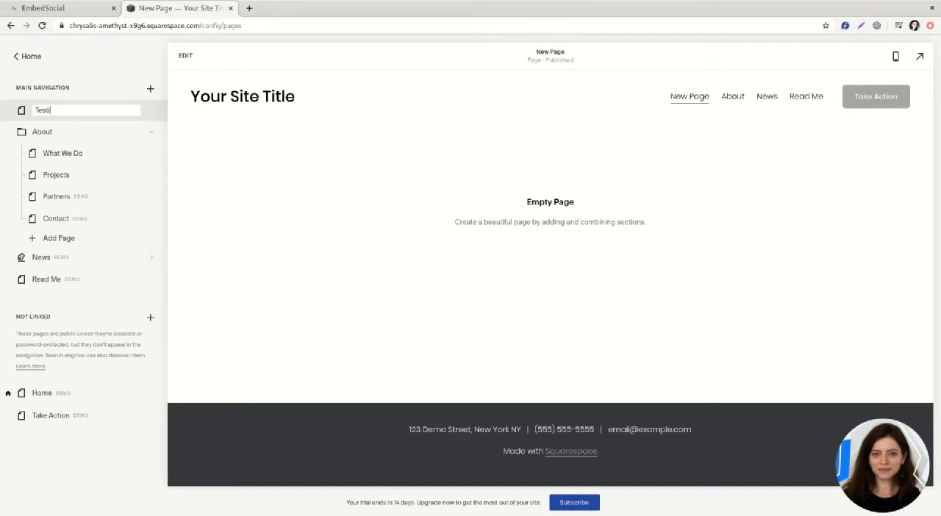
{"action": "type", "text": "monials Page"}
{"action": "key", "text": "Return"}
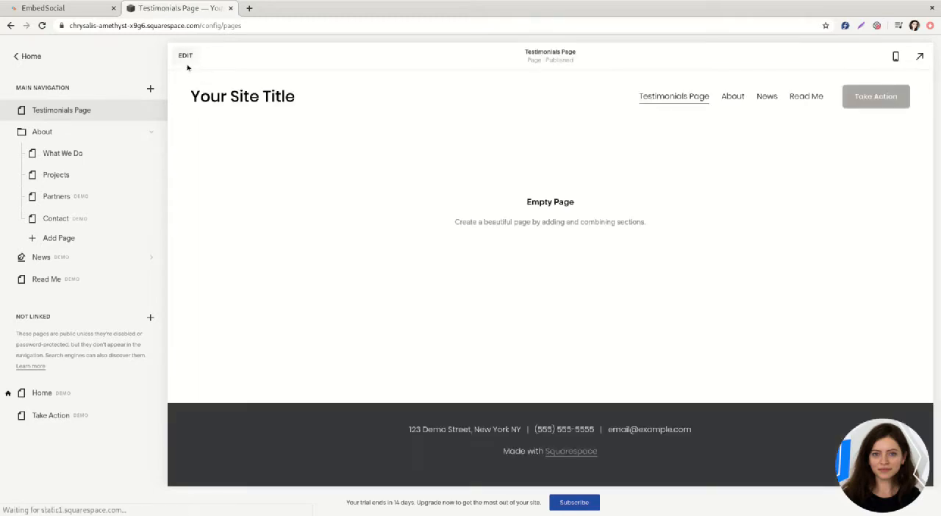
Step: Open the Testimonials Page for editing and add a blank section to it
{"action": "left_click", "coordinate": [186, 57]}
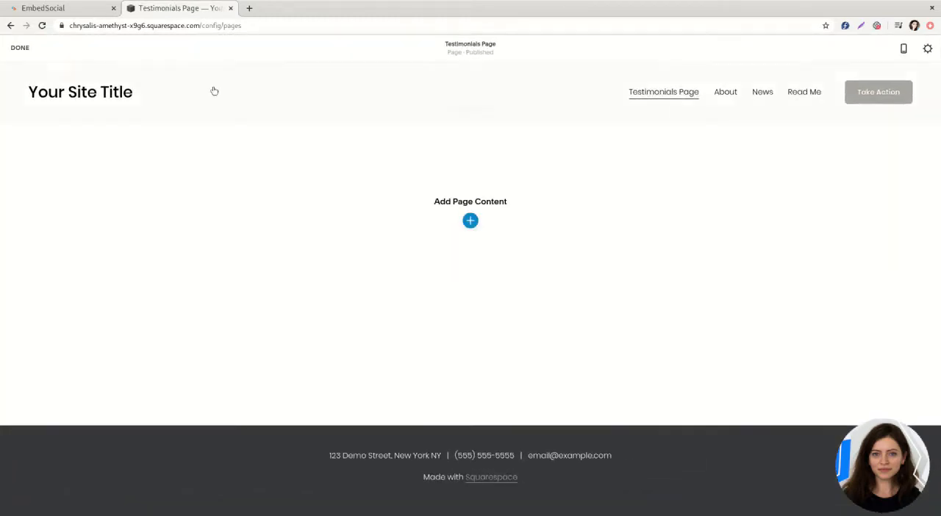
{"action": "left_click", "coordinate": [470, 221]}
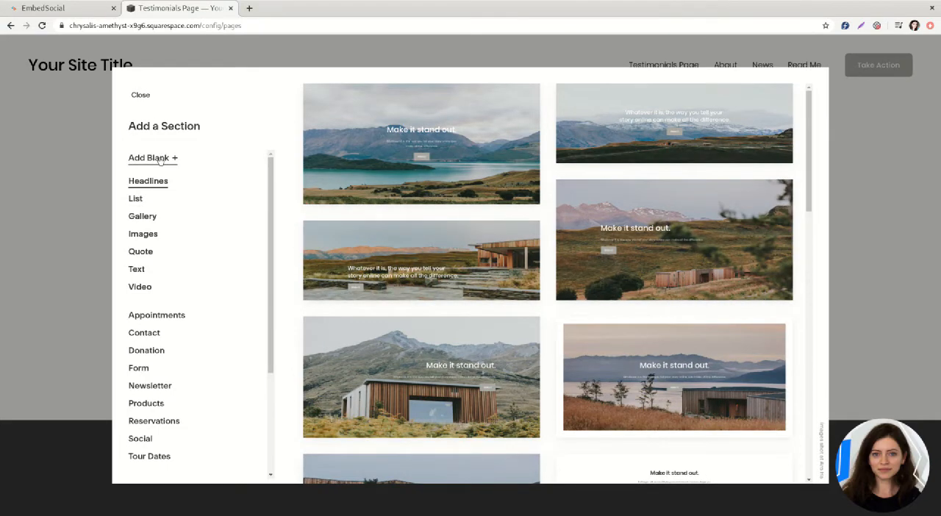
{"action": "left_click", "coordinate": [154, 158]}
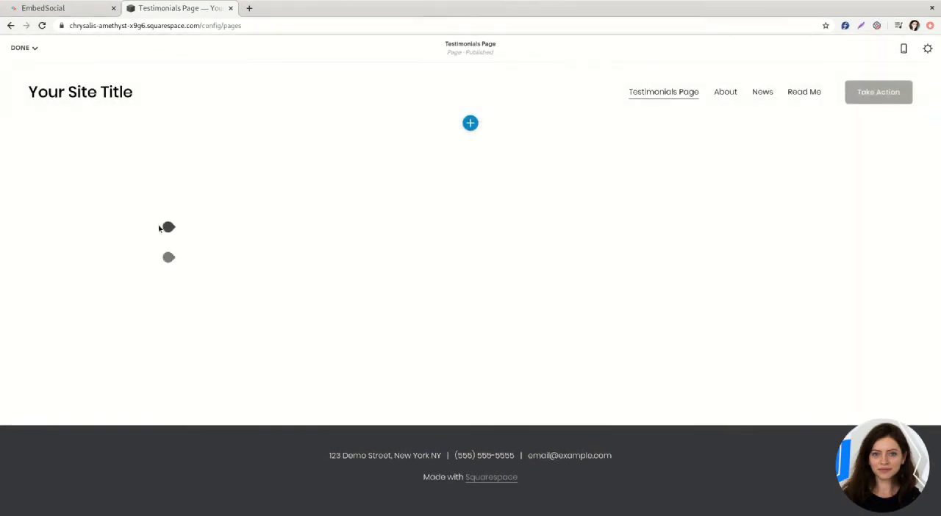
Step: Insert an Embed block in the blank section and move its settings dialog off the block
{"action": "mouse_move", "coordinate": [169, 227]}
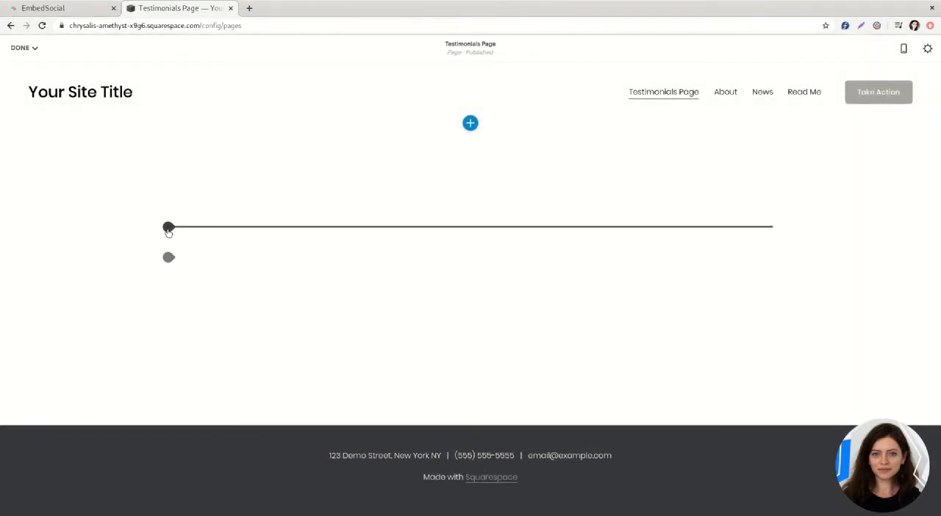
{"action": "left_click", "coordinate": [169, 227]}
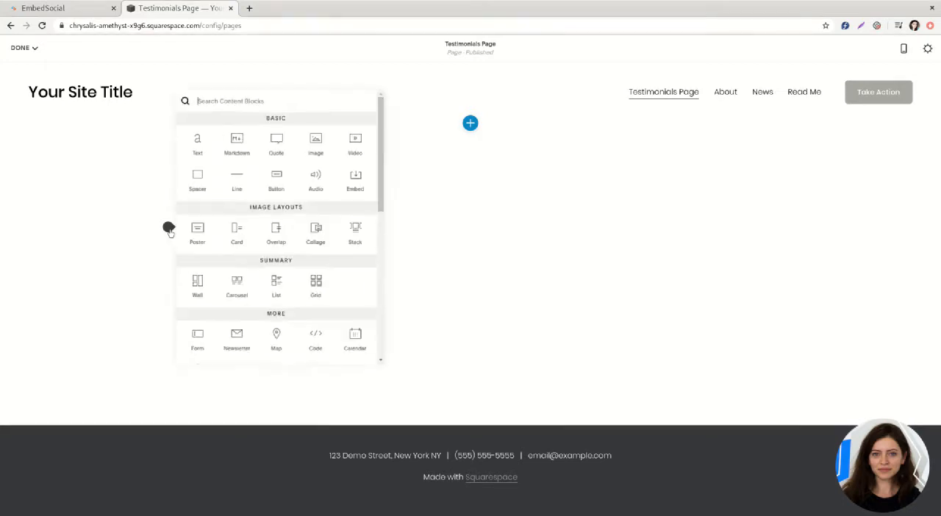
{"action": "left_click", "coordinate": [353, 180]}
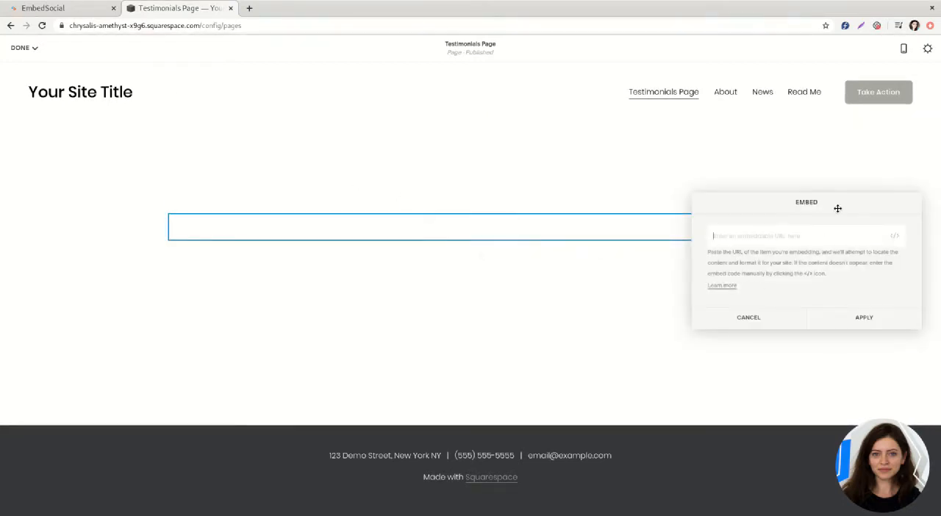
{"action": "left_click_drag", "start_coordinate": [837, 208], "coordinate": [386, 71]}
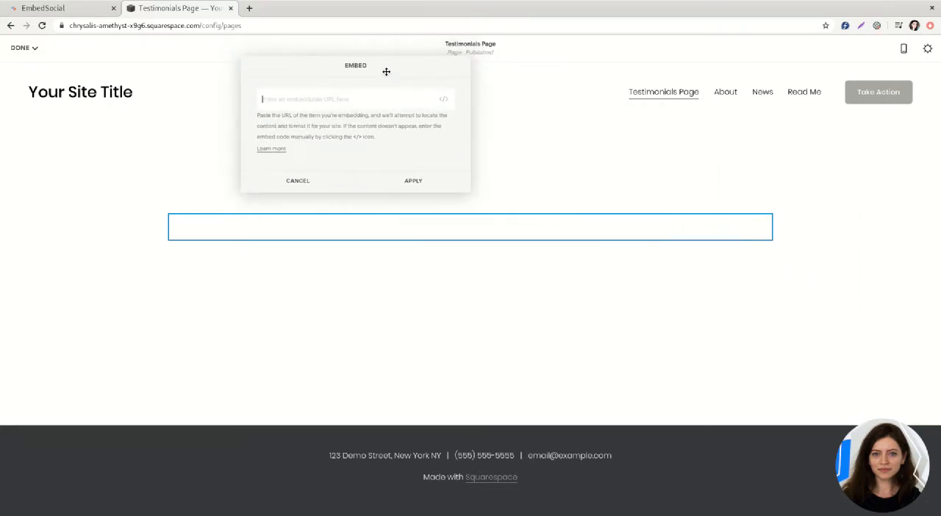
Step: Paste the reviews code as custom embed data in the Testimonials Page's Embed block and apply it
{"action": "left_click", "coordinate": [444, 101]}
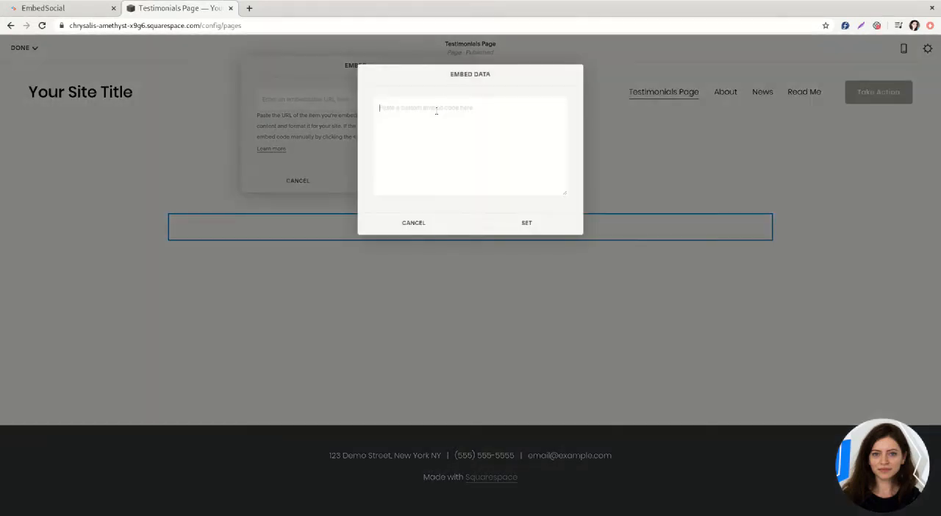
{"action": "type", "text": "<div class='embedsocial-reviews' data-ref=\"5dbfcf3f2ced32306088f03ab9b4f0fd02dce17f\"></div><script>(function(d, s, id){var js; if (d.getElementById(id)) {return;} js = d.createElement(s); js.id = id; js.src = \"https://embedsocial.com/embedscript/ri.js\"; d.getElementsByTagName(\"head\")[0].appendChild(js);}(document, \"script\", \"EmbedSocialReviewsScript\"));</script>"}
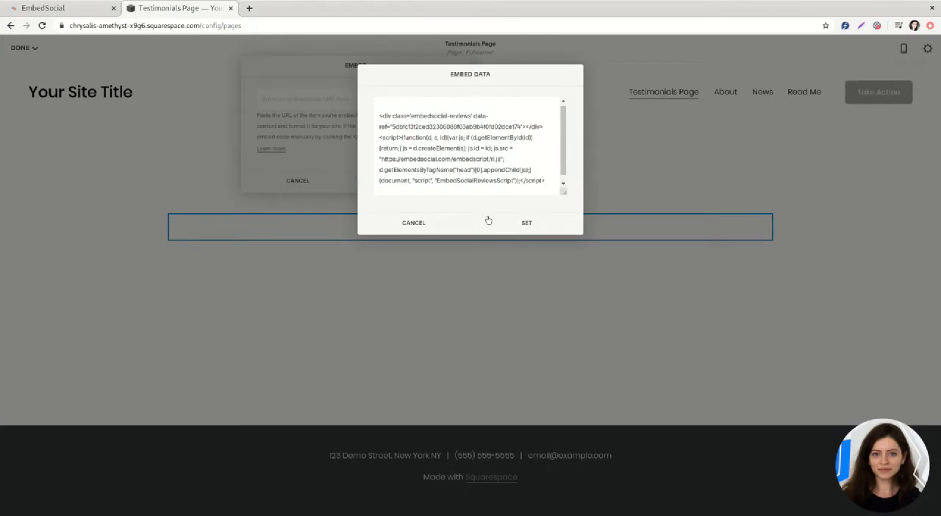
{"action": "left_click", "coordinate": [531, 233]}
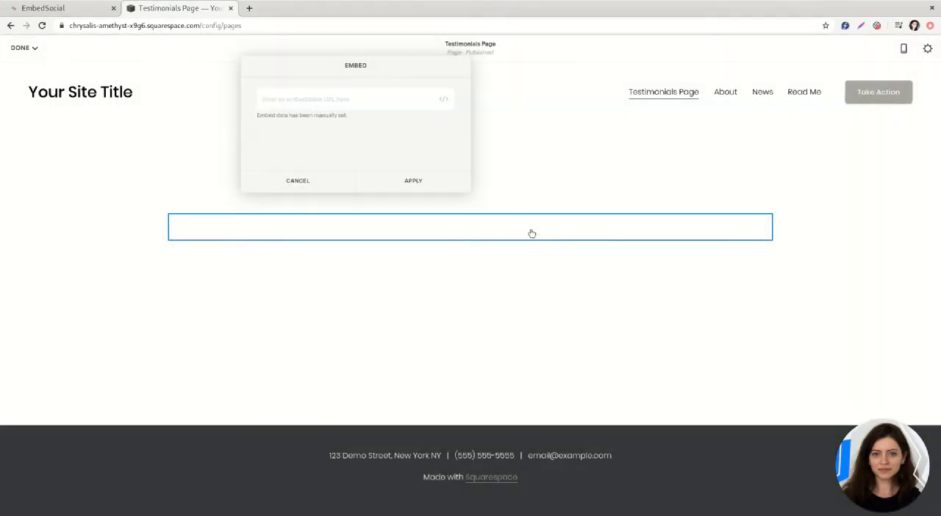
{"action": "left_click", "coordinate": [413, 181]}
Step: Save the Testimonials Page and look through the embedded reviews in its preview
{"action": "left_click", "coordinate": [18, 47]}
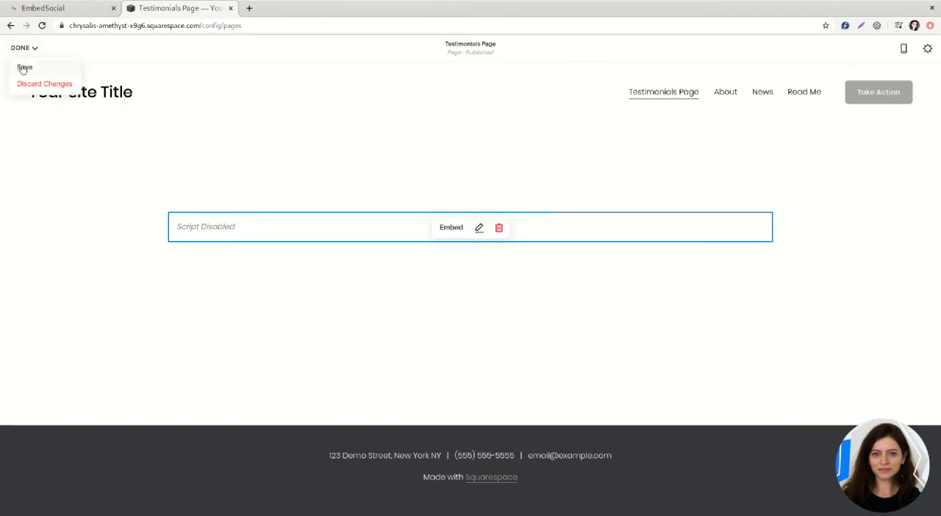
{"action": "left_click", "coordinate": [23, 68]}
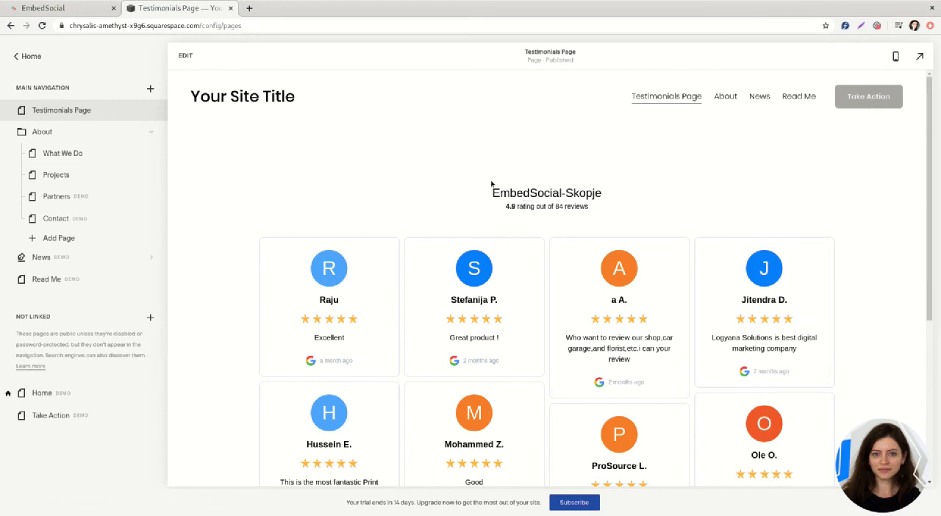
{"action": "scroll", "coordinate": [480, 176], "scroll_direction": "down", "scroll_amount": 4}
{"action": "scroll", "coordinate": [473, 188], "scroll_direction": "up", "scroll_amount": 5}
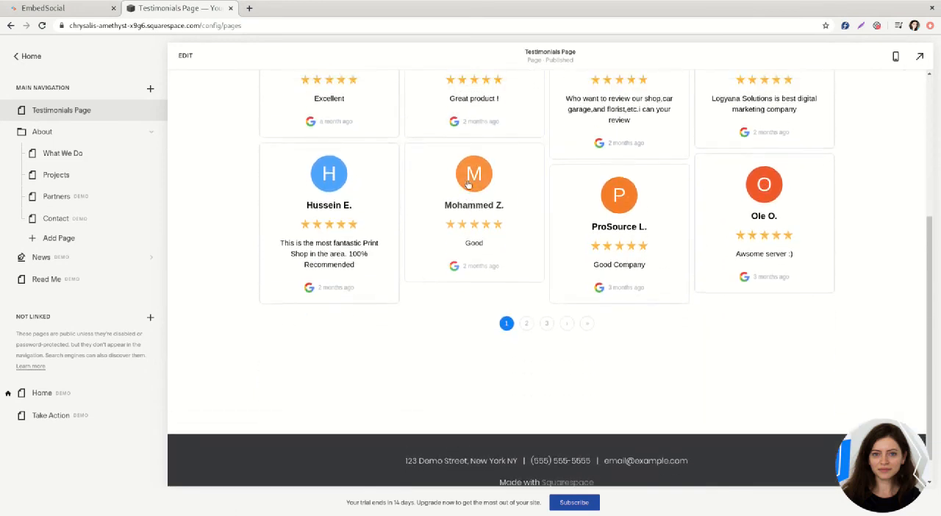